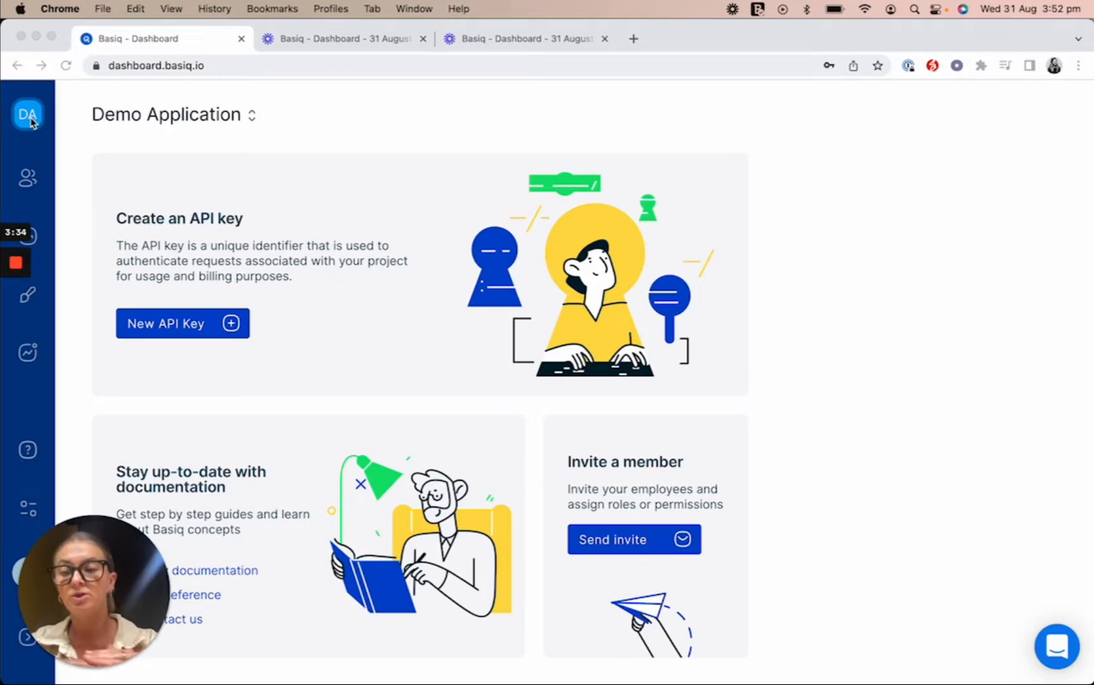
Step: From the Applications panel, open the Create application form
left_click(30, 120)
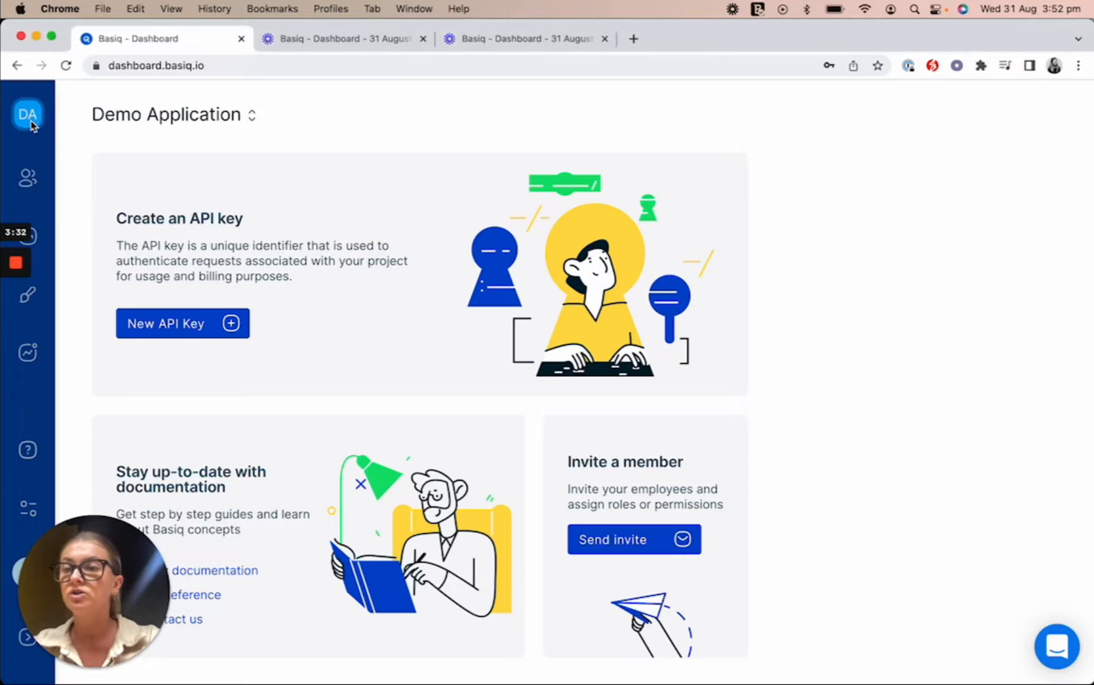
left_click(32, 122)
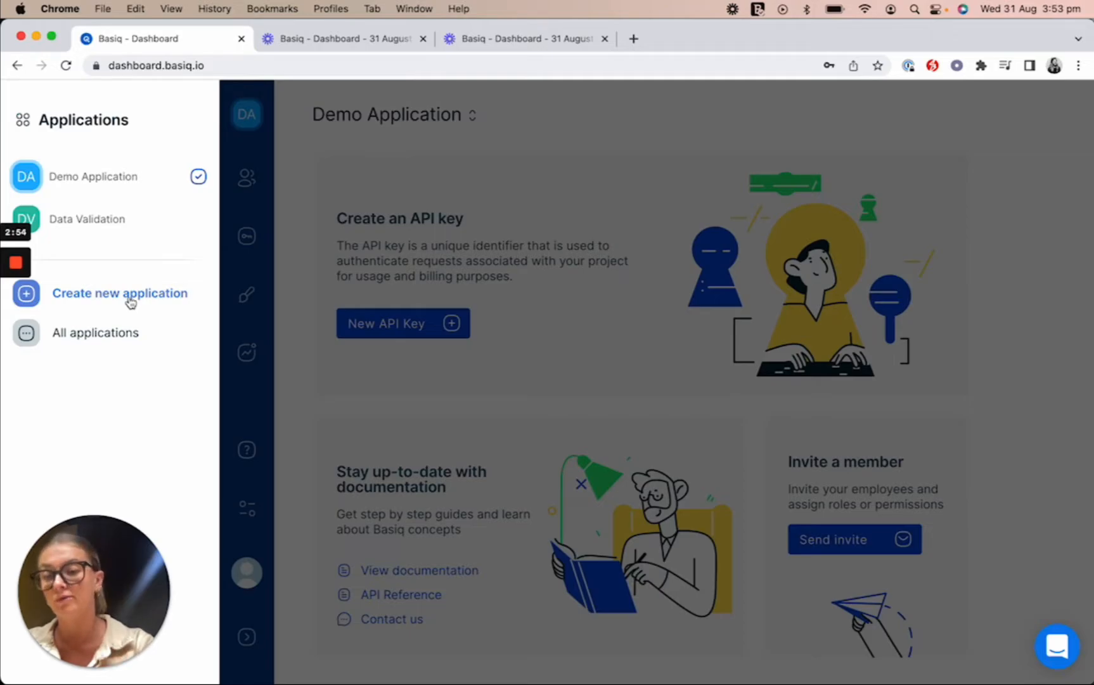
left_click(130, 302)
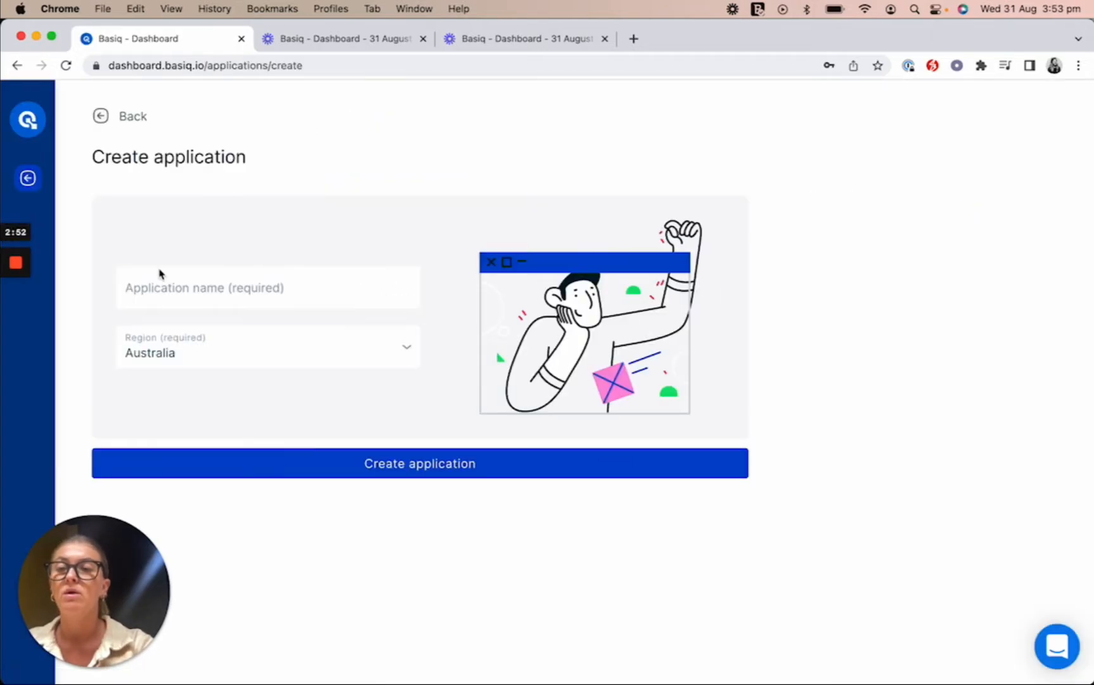
Step: Create an Australia-region application named with a person's full name
left_click(265, 289)
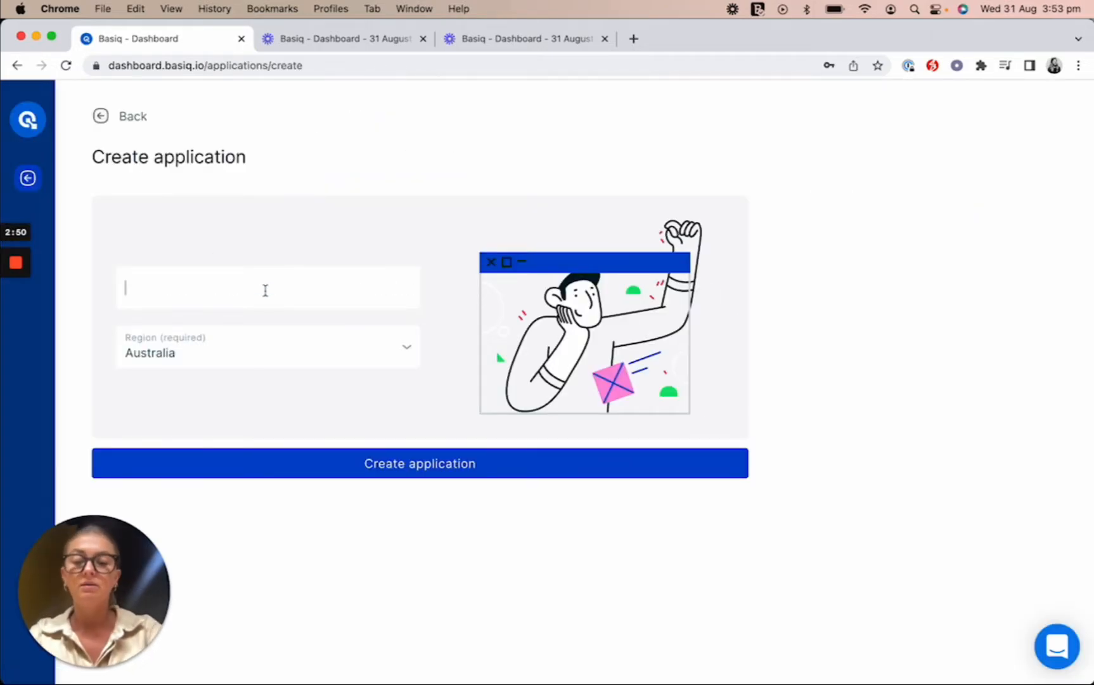
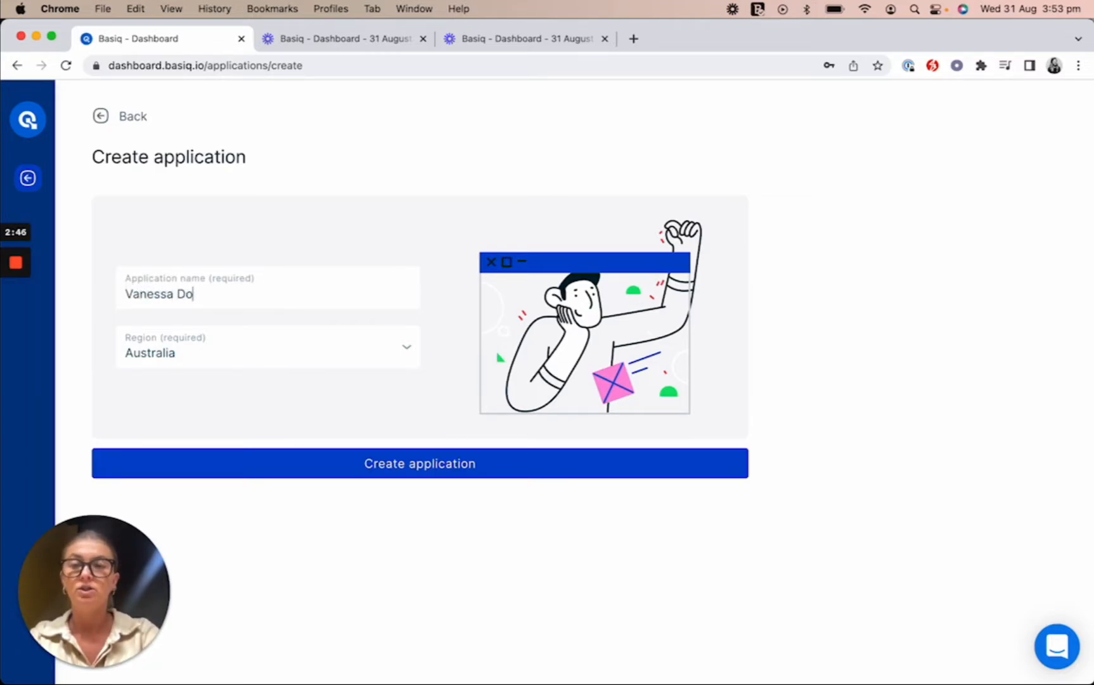
key("BackSpace")
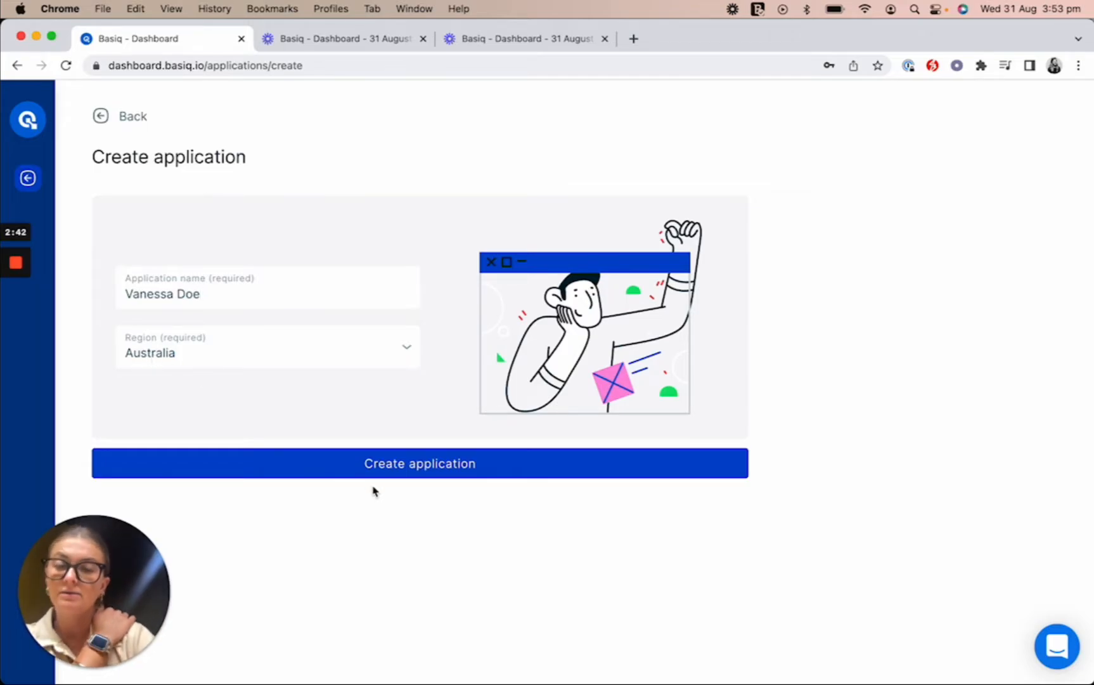
left_click(404, 474)
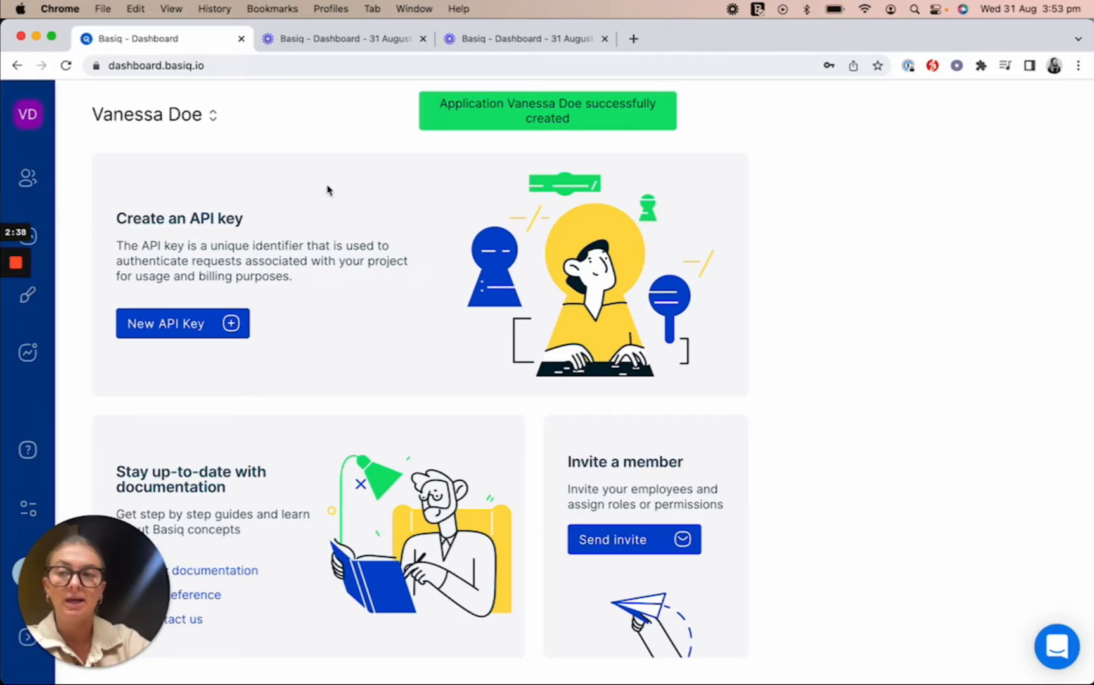
Step: Check the new application's users, then show all applications in a table
left_click(20, 183)
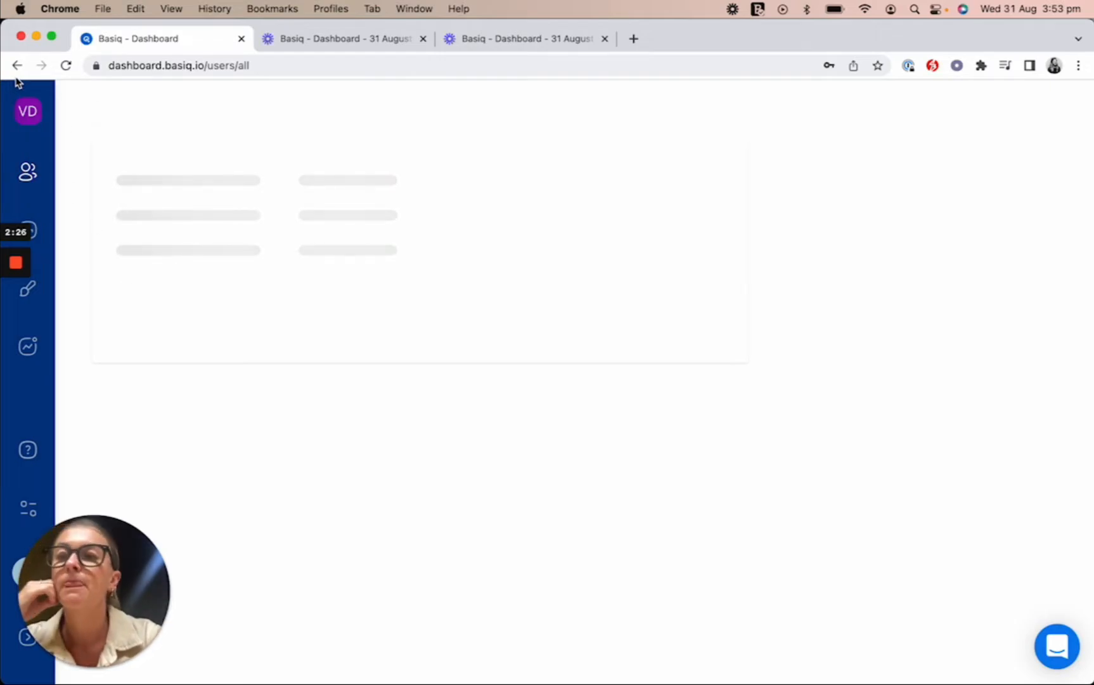
left_click(25, 116)
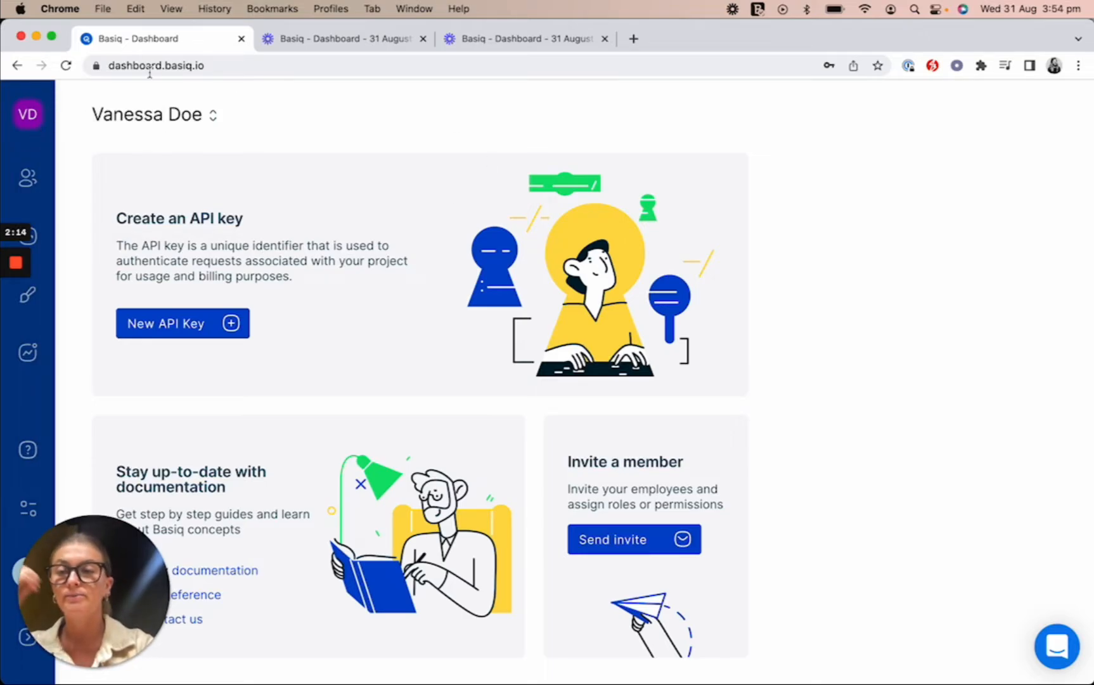
left_click(26, 125)
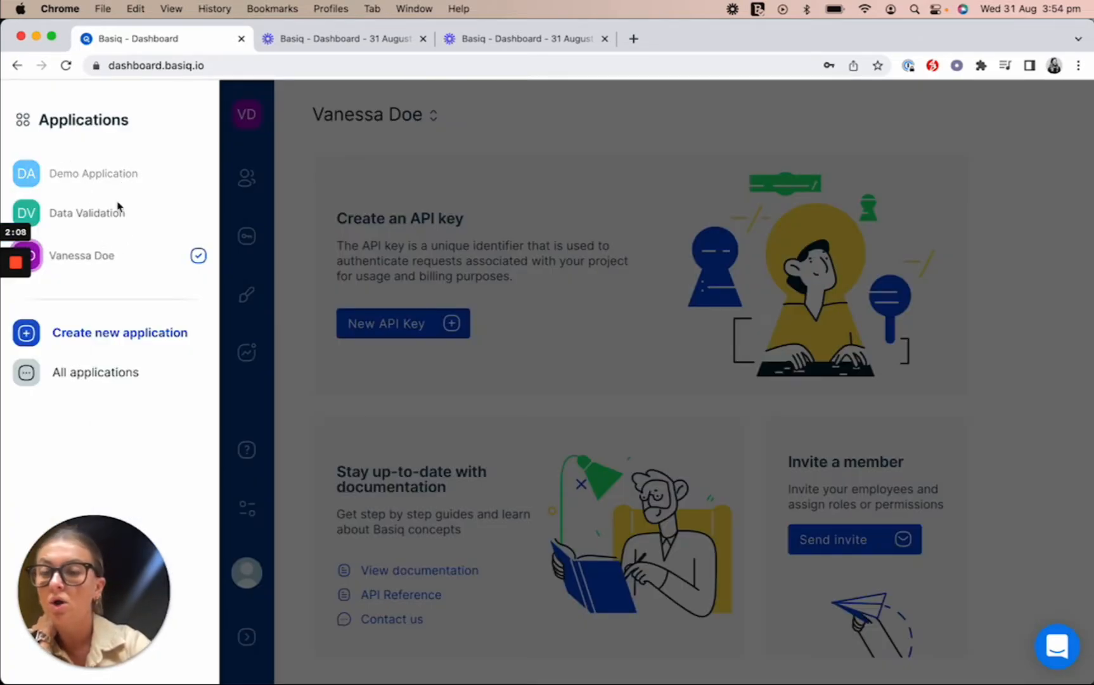
left_click(106, 374)
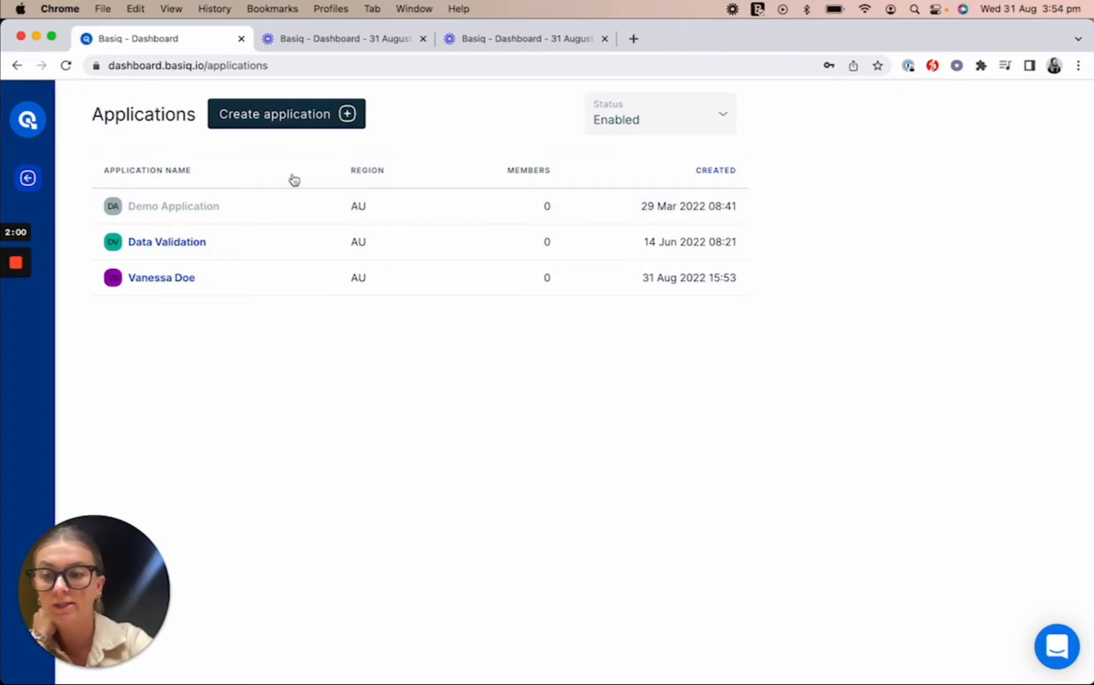
Step: Edit the new application and replace the surname in its name
mouse_move(212, 279)
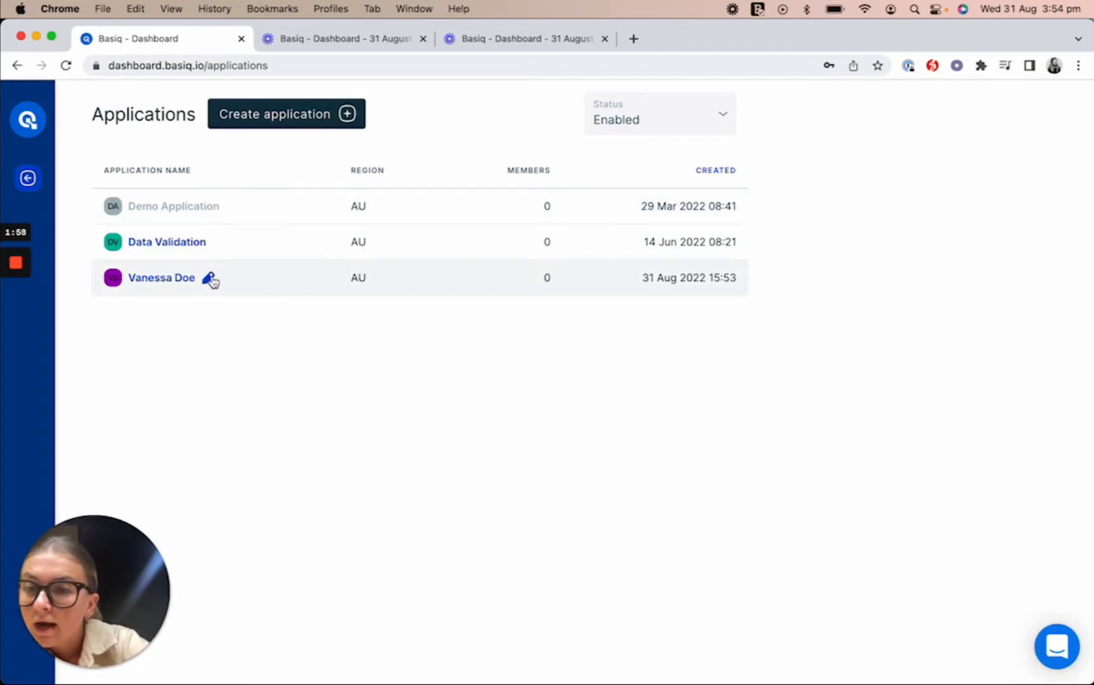
left_click(211, 279)
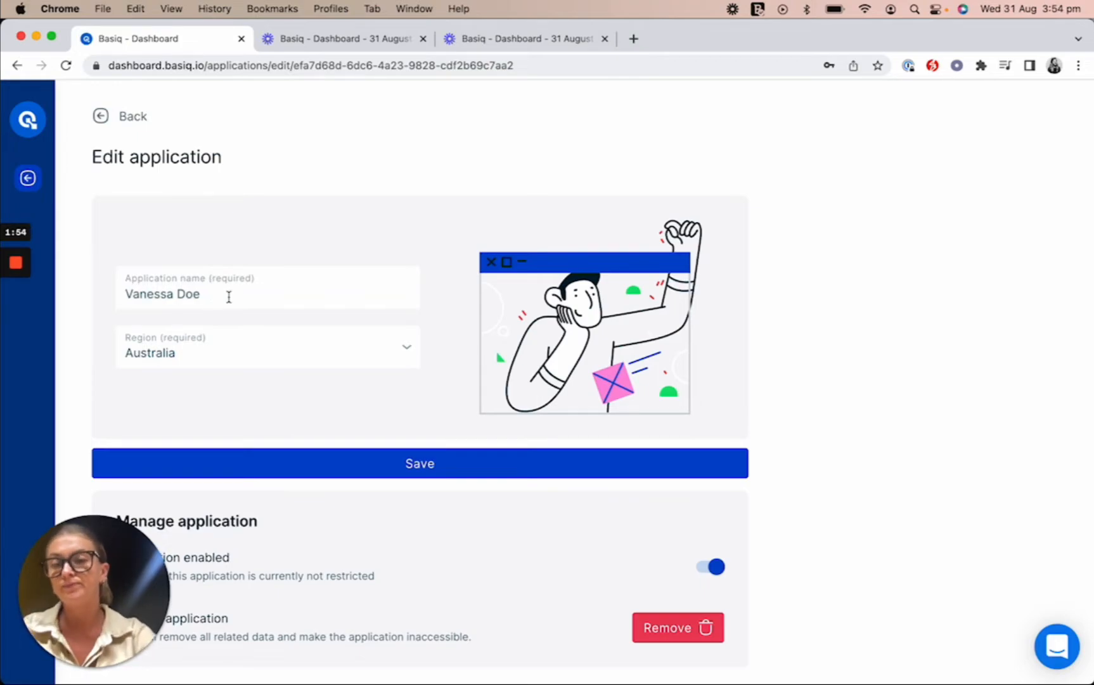
left_click(238, 302)
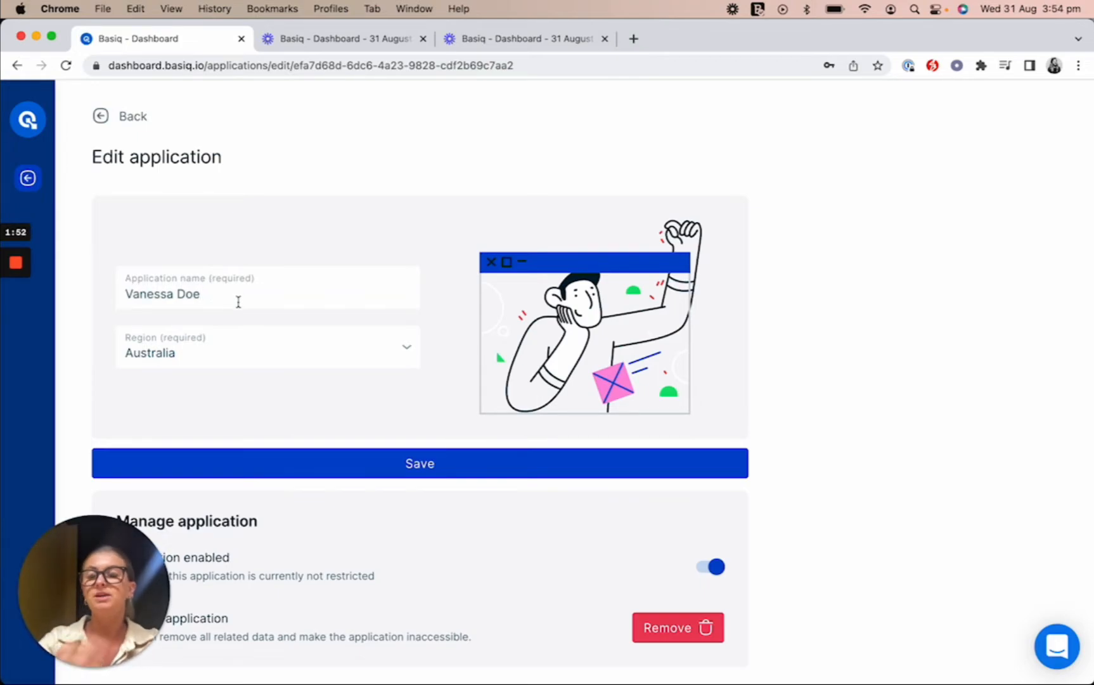
key("BackSpace")
key("BackSpace")
key("BackSpace")
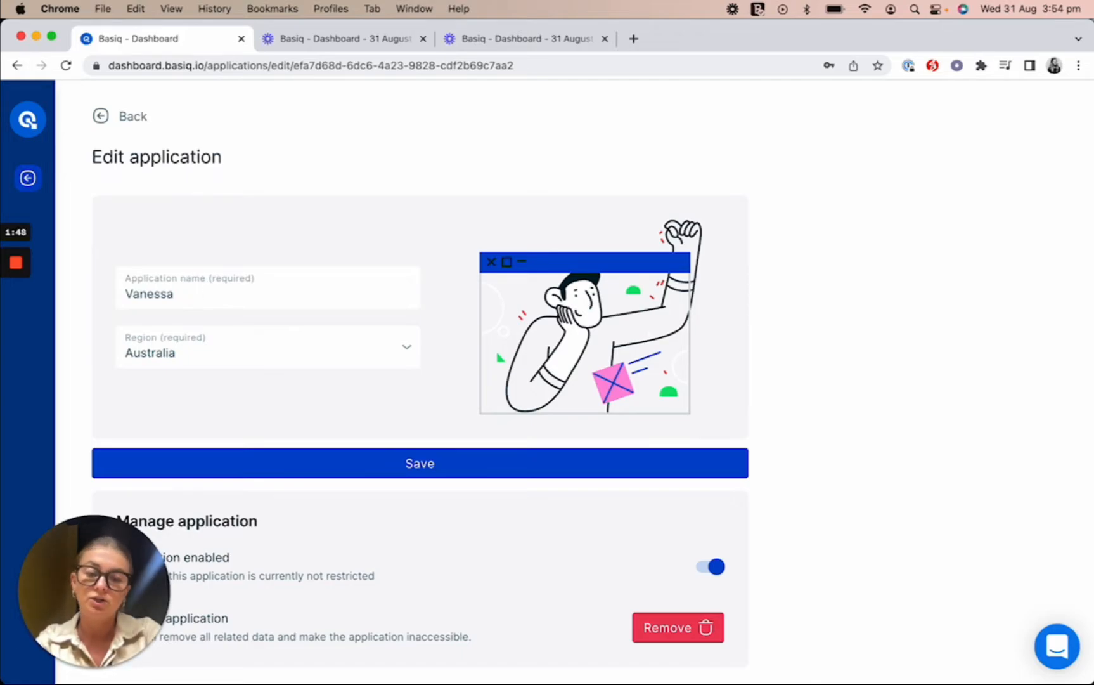
type("Smith")
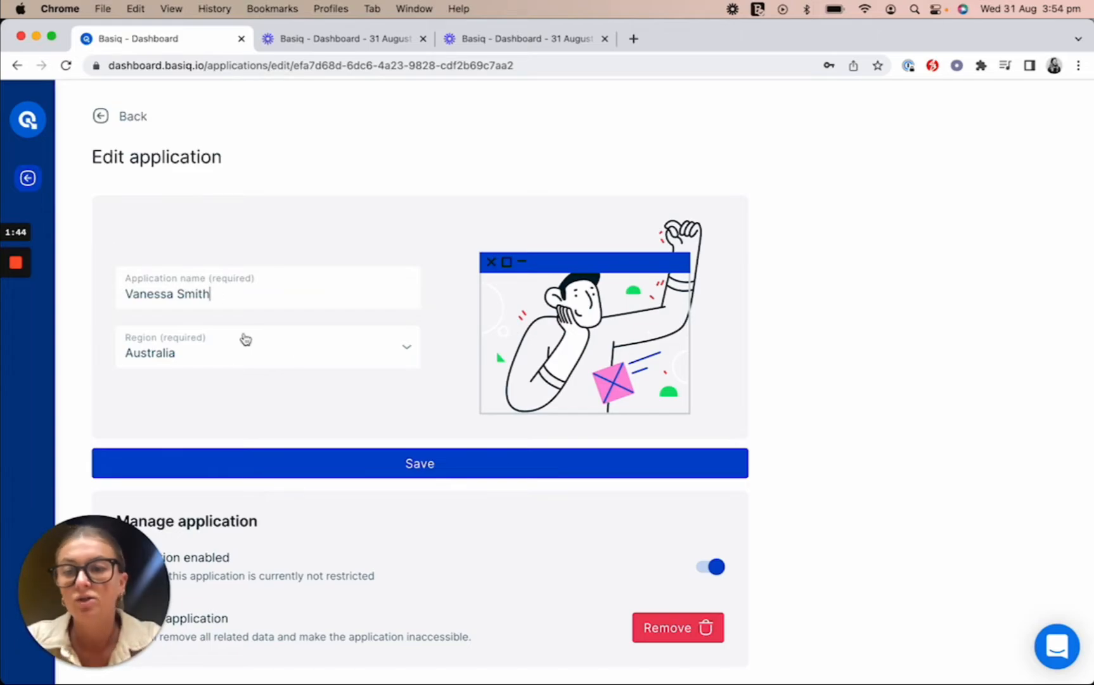
Step: Start removing the application and enter the deletion confirmation text
scroll(244, 339, "down", 1)
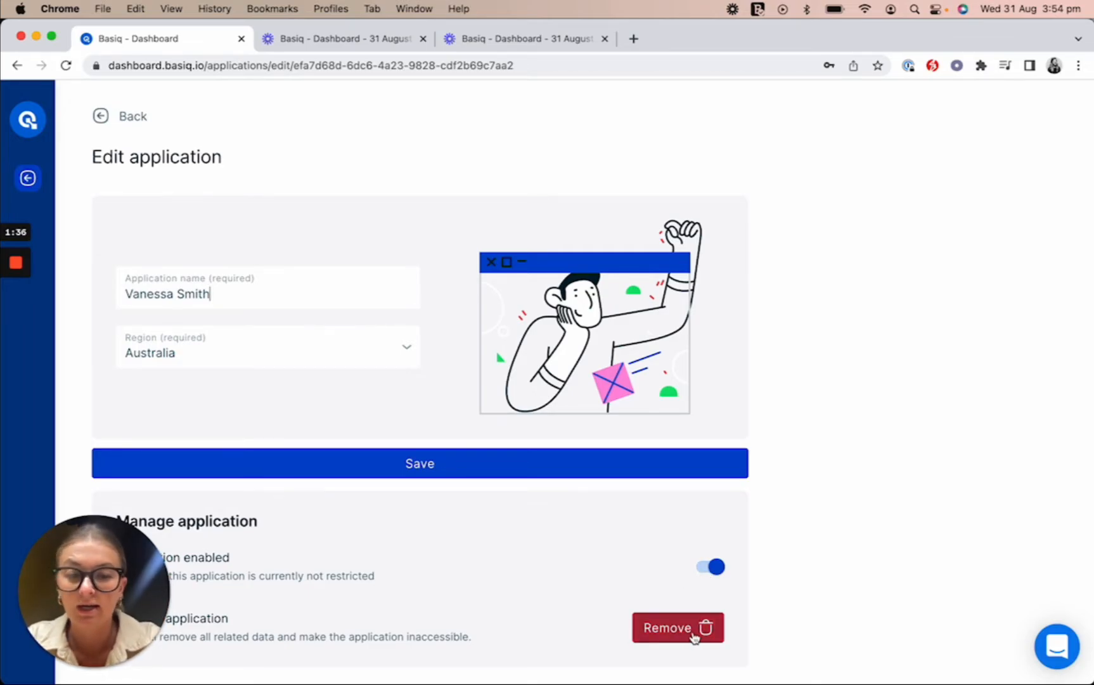
left_click(694, 636)
left_click(336, 332)
type("Delt")
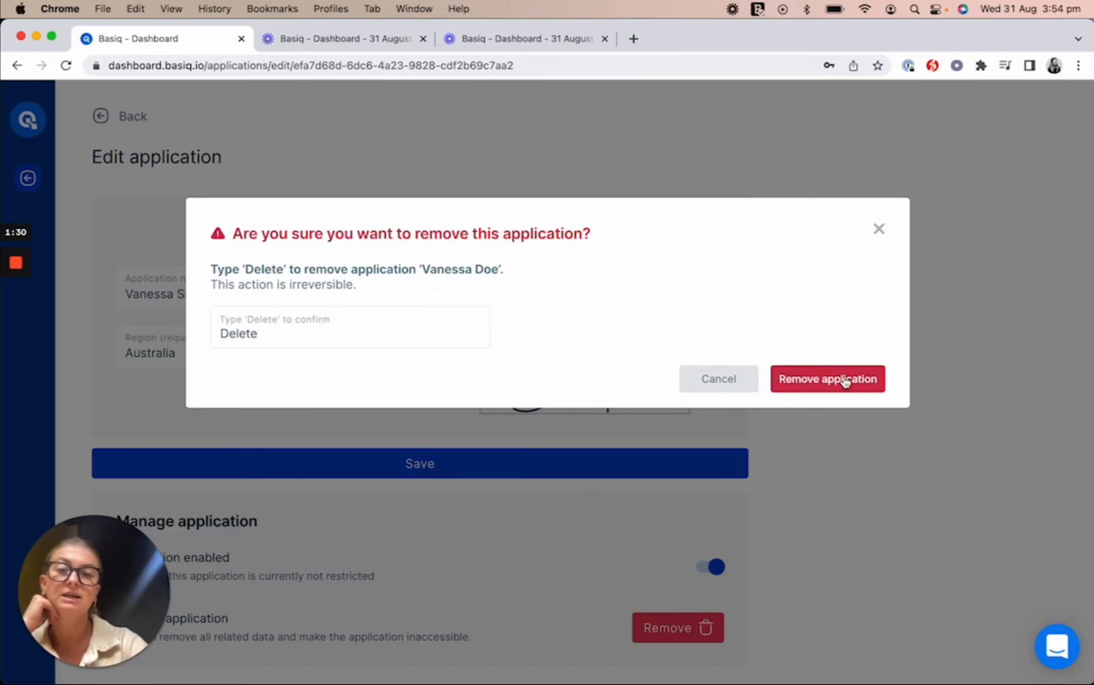
Step: Cancel the removal confirmation without deleting the application
left_click_drag(232, 269, 459, 269)
left_click(460, 269)
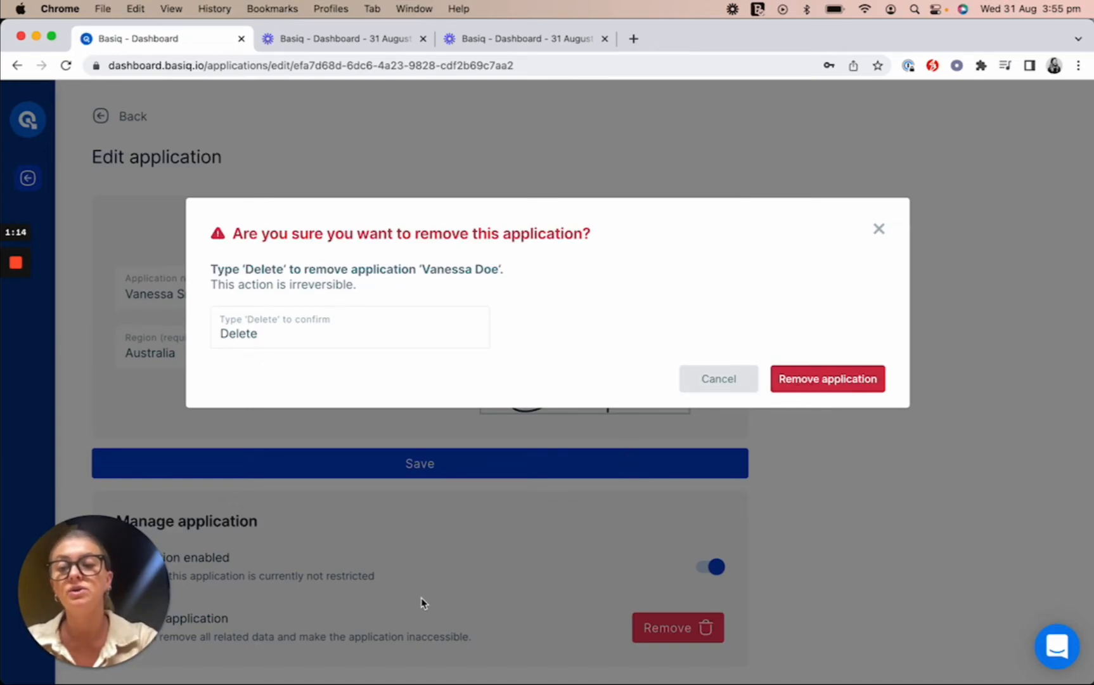
left_click(880, 230)
Step: Return to the applications list and filter its Status to Disabled
left_click(117, 120)
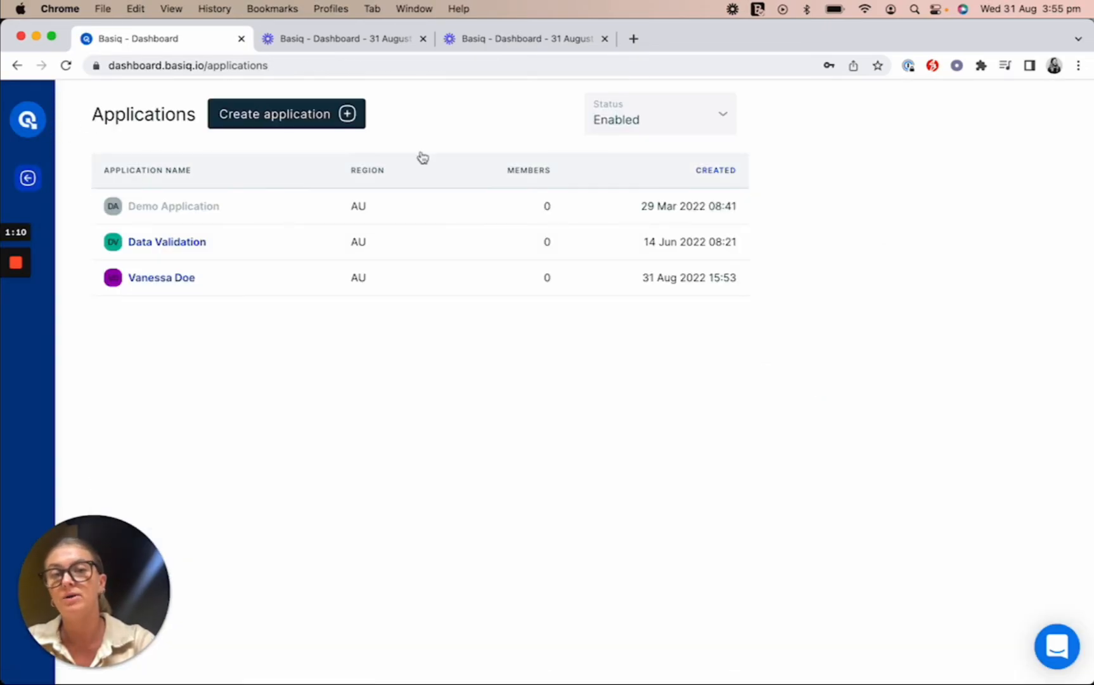
left_click(630, 118)
left_click(633, 198)
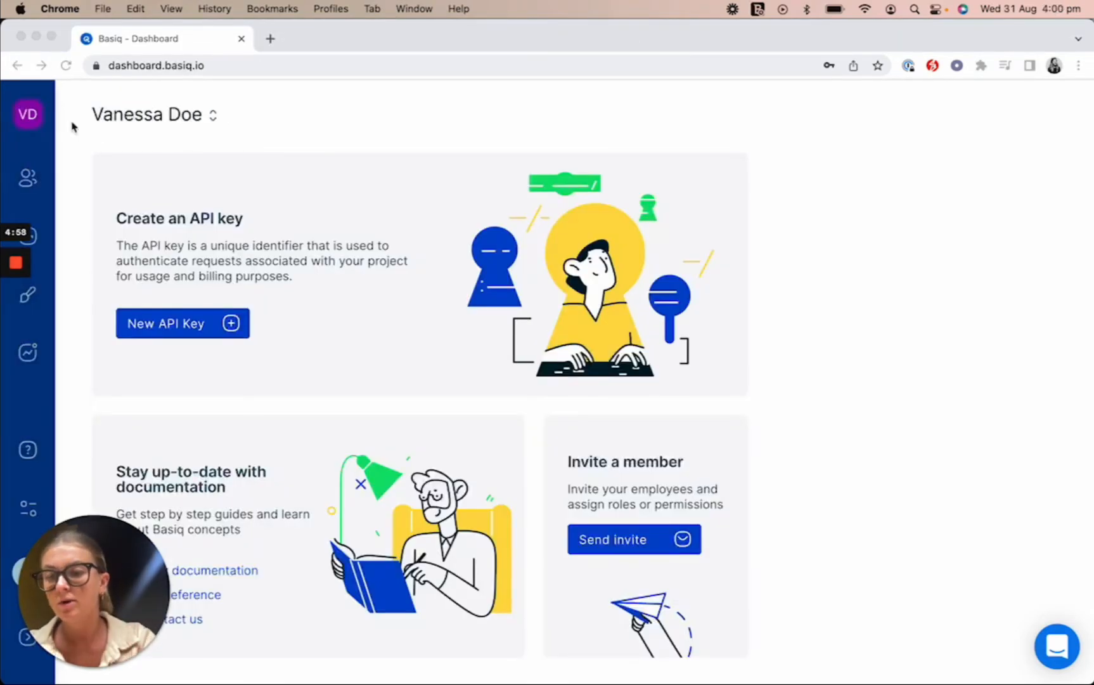
Step: Glance at the applications list, then visit the API Keys and Users pages
left_click(29, 120)
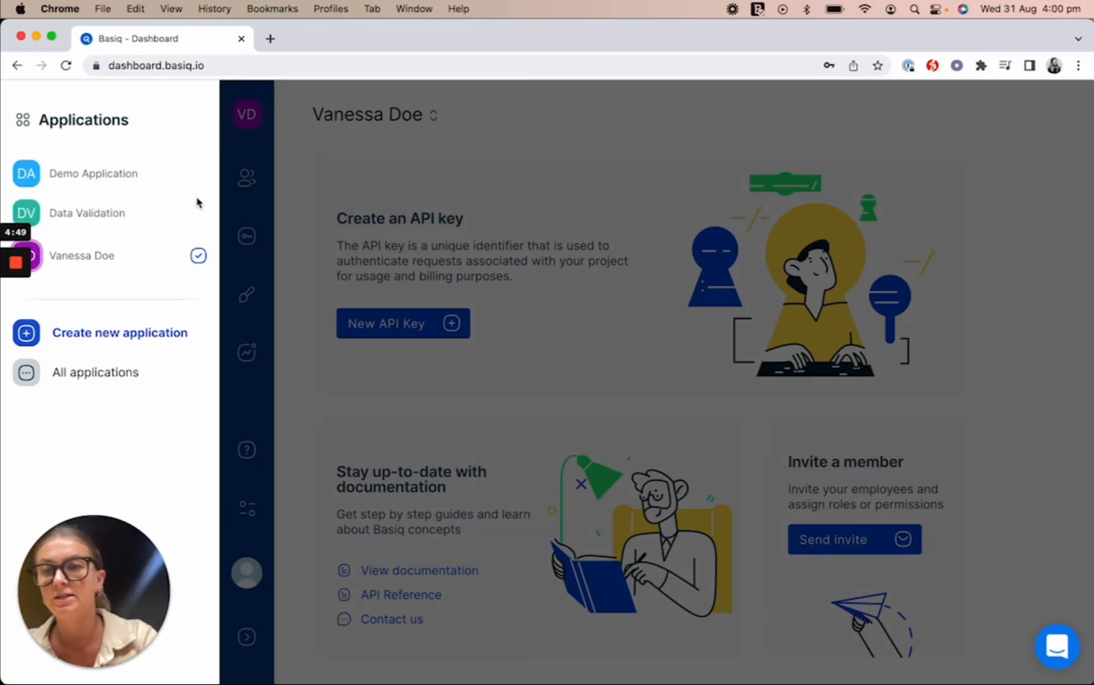
left_click(310, 228)
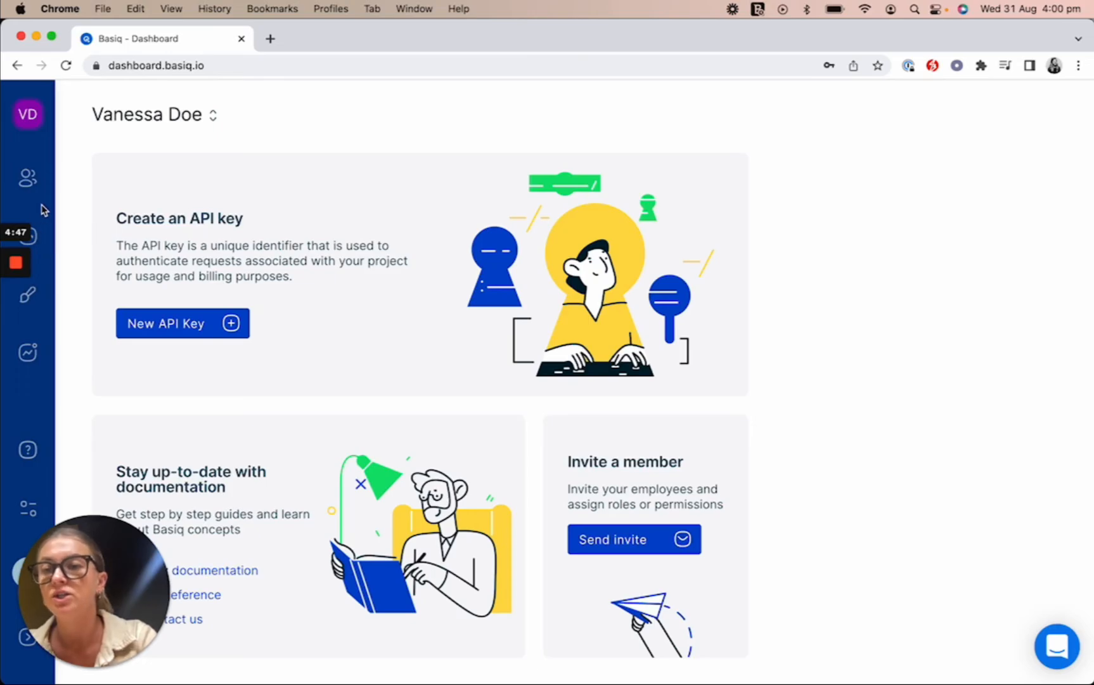
left_click(17, 294)
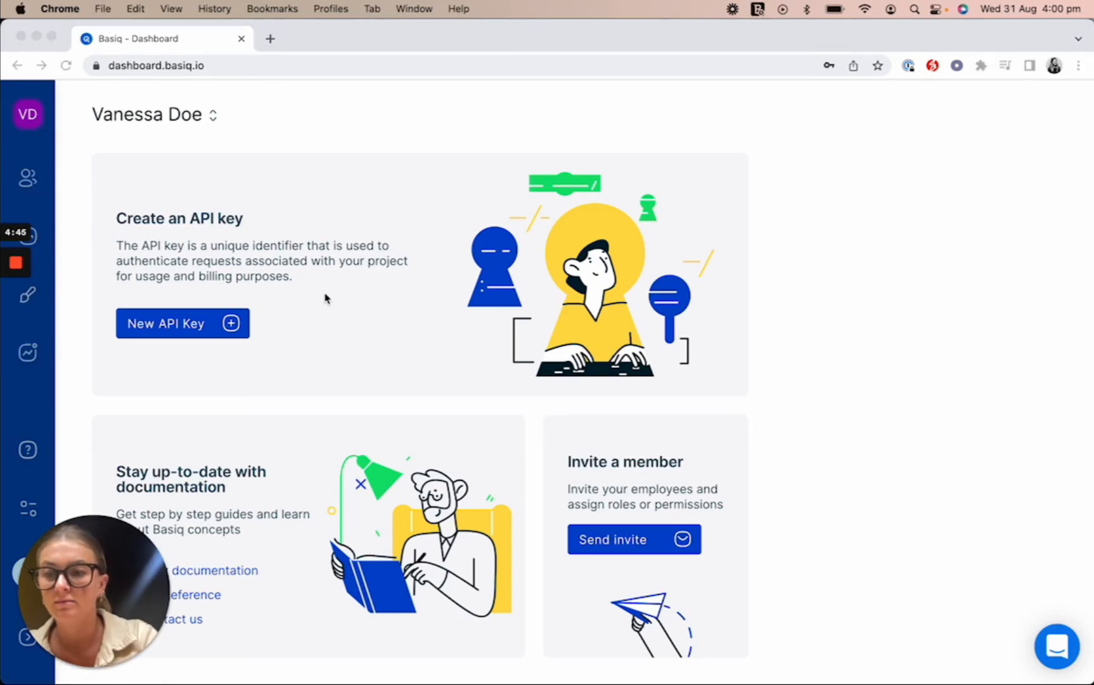
left_click(36, 243)
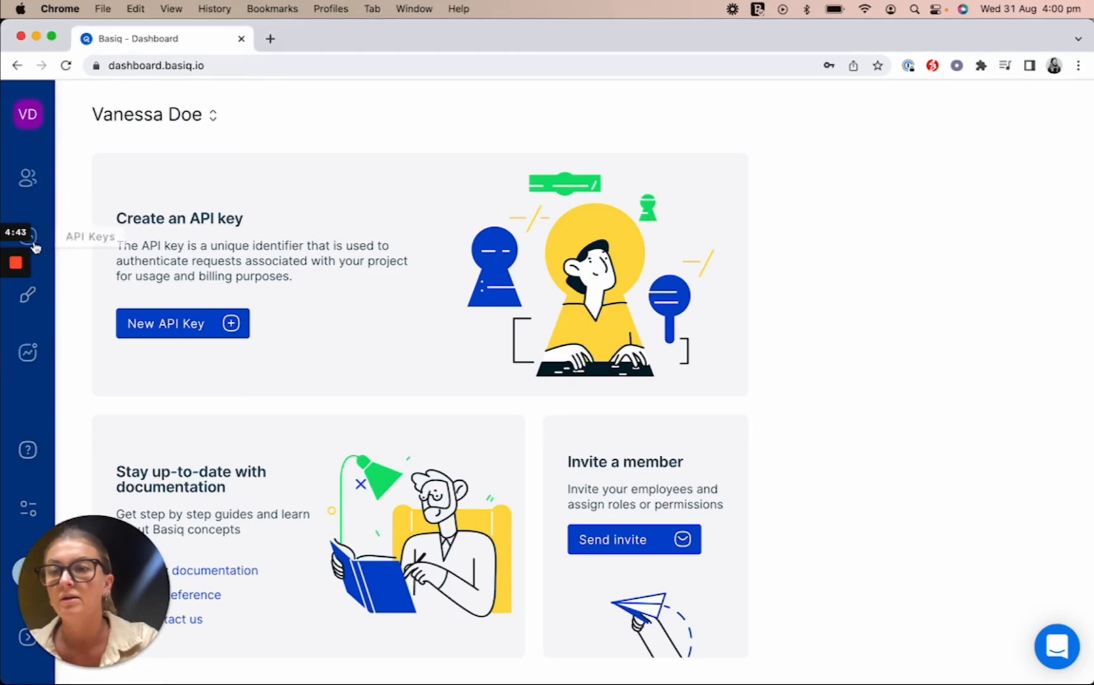
left_click(35, 244)
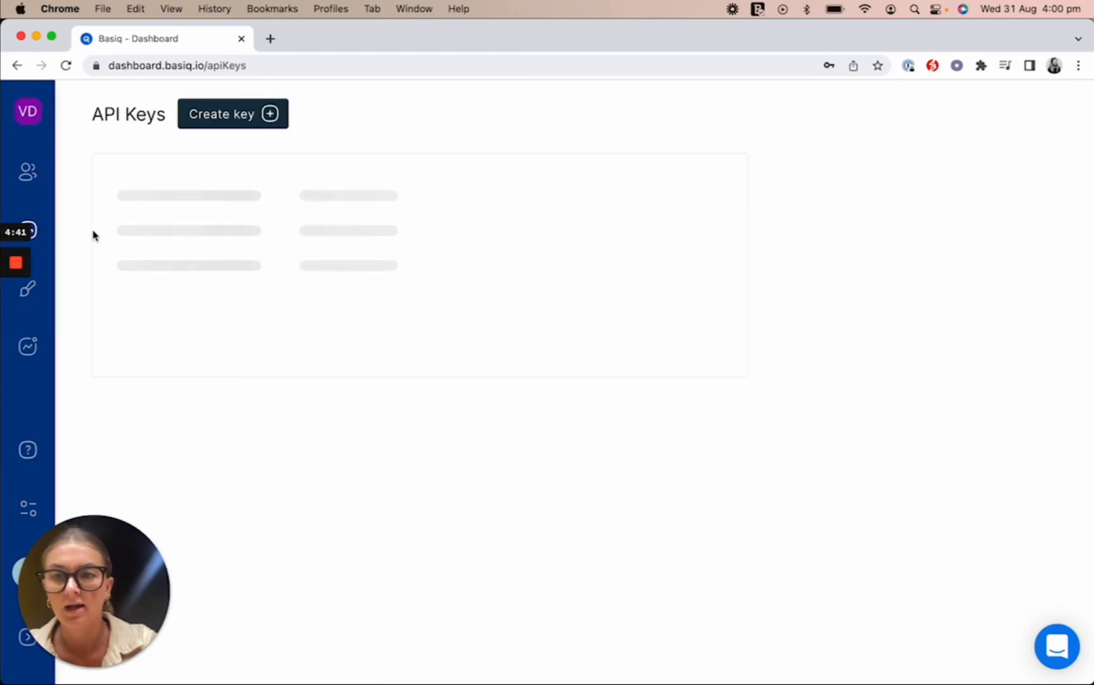
left_click(28, 171)
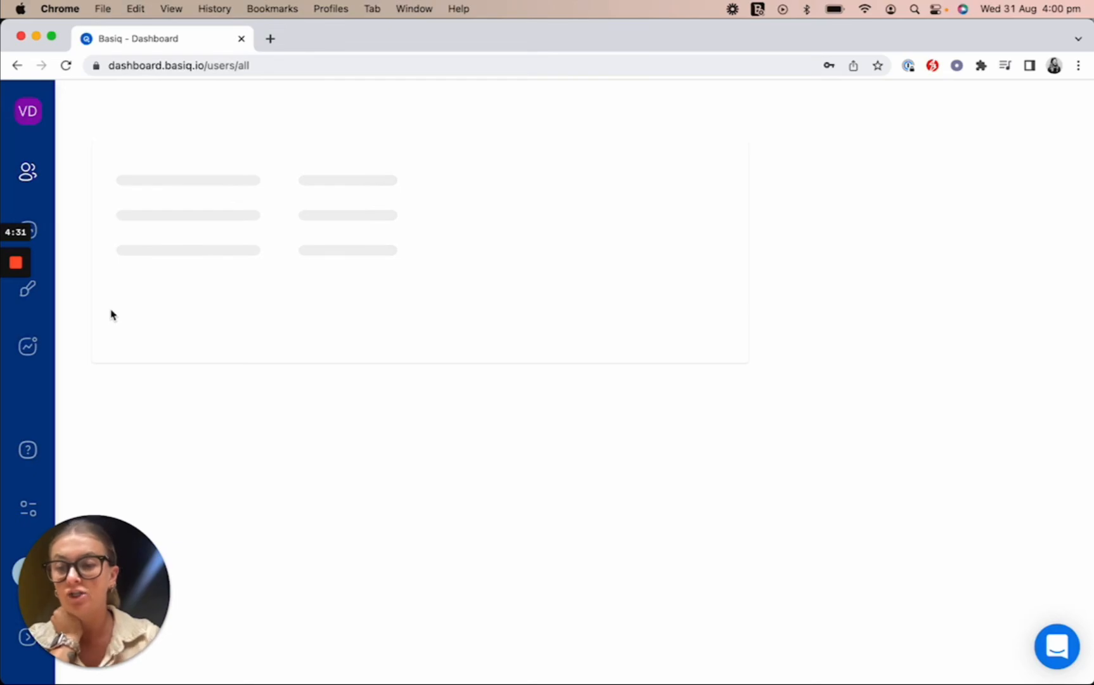
Step: Switch the current application back to Demo Application
left_click(26, 119)
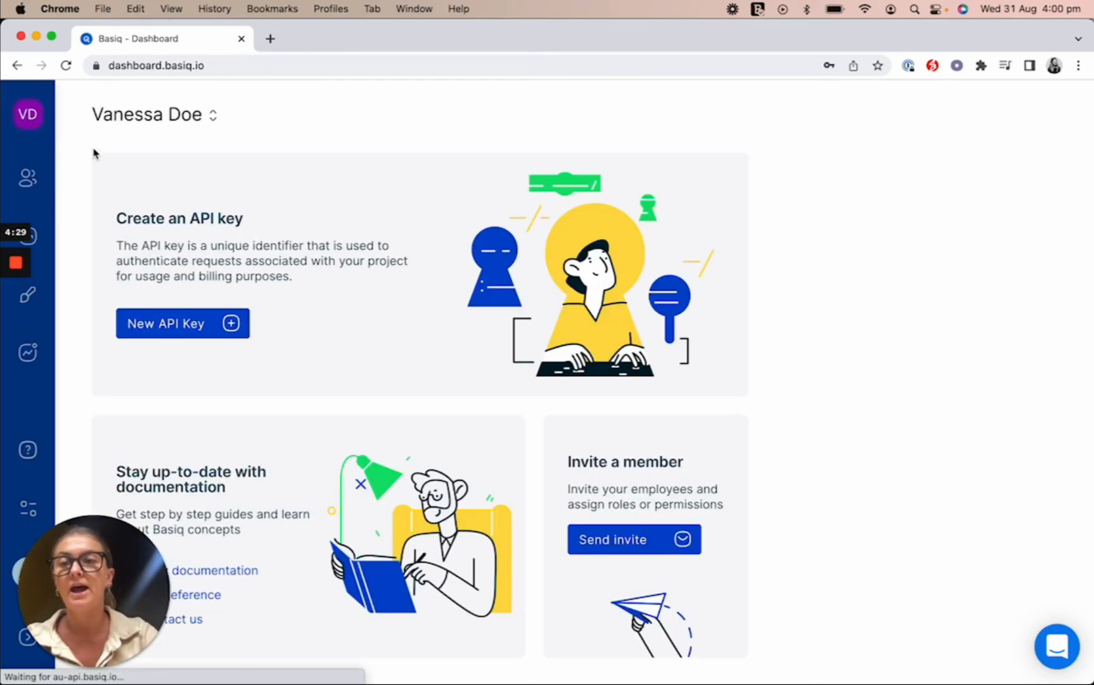
left_click(24, 119)
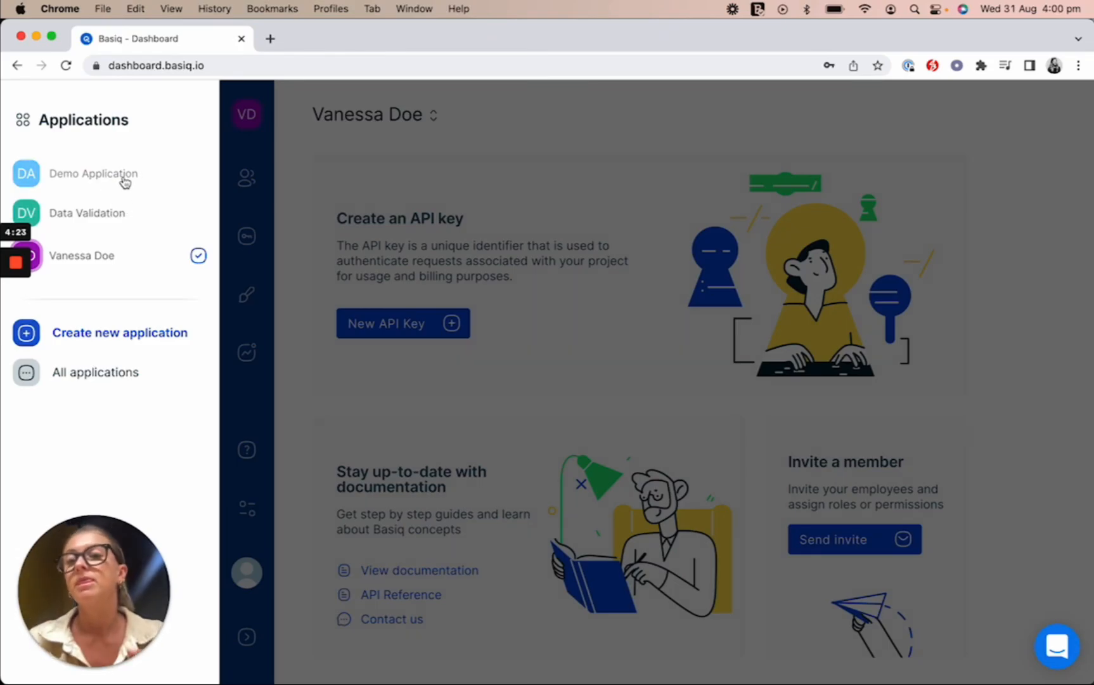
left_click(125, 181)
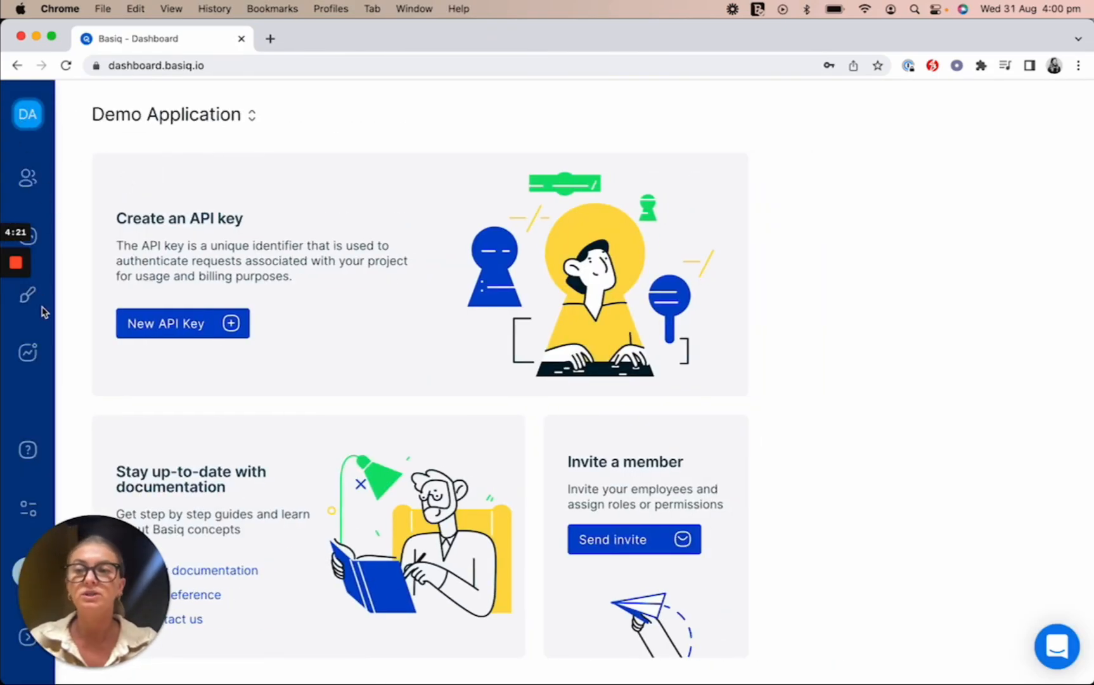